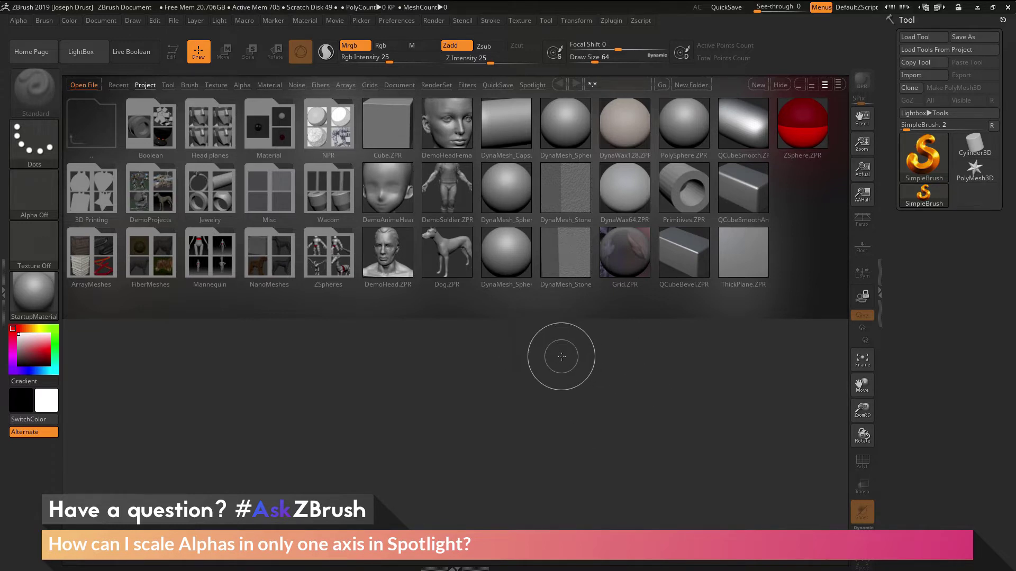
Load 512_HardSurface_Spotlight.ZSL into Spotlight and shift the whole image set down until the large hexagon alpha is fully on the canvas.
left_click(533, 86)
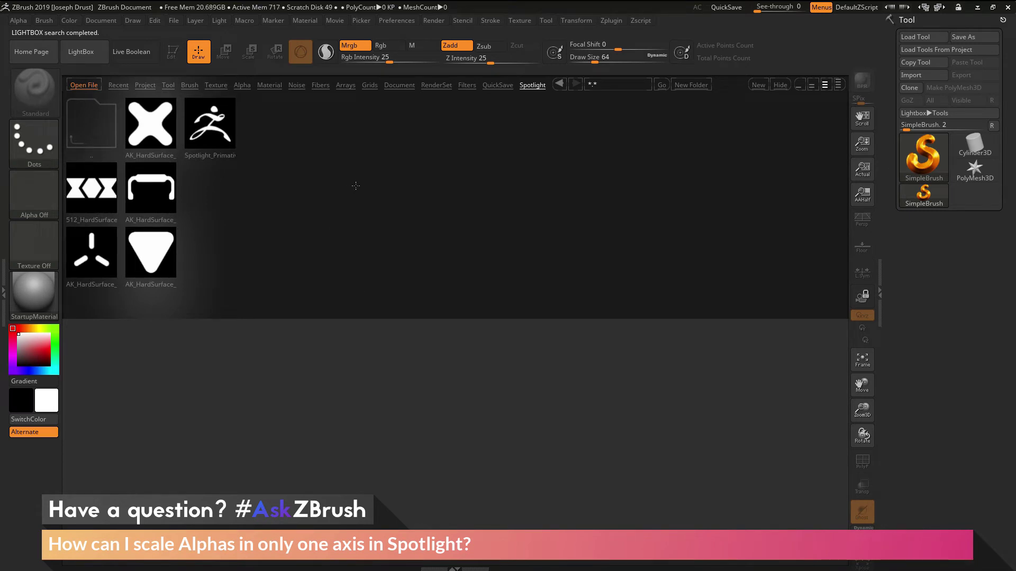
left_click(90, 185)
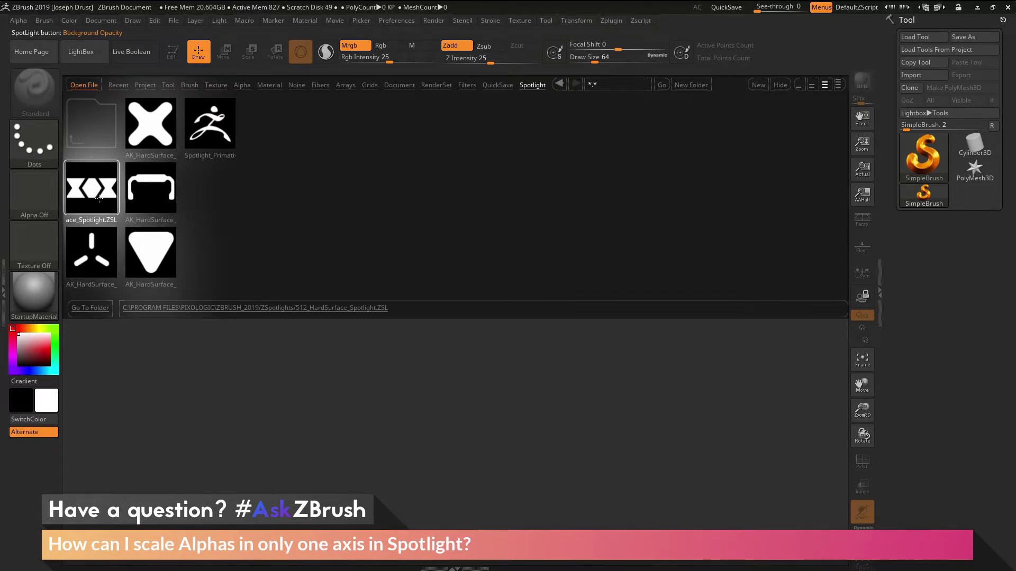
double_click(99, 198)
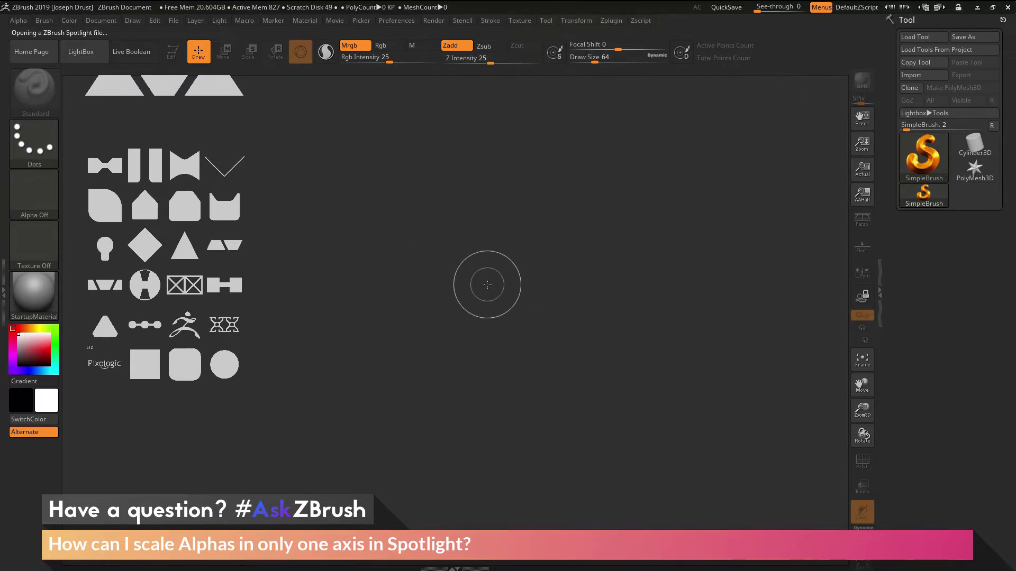
key("shift+z")
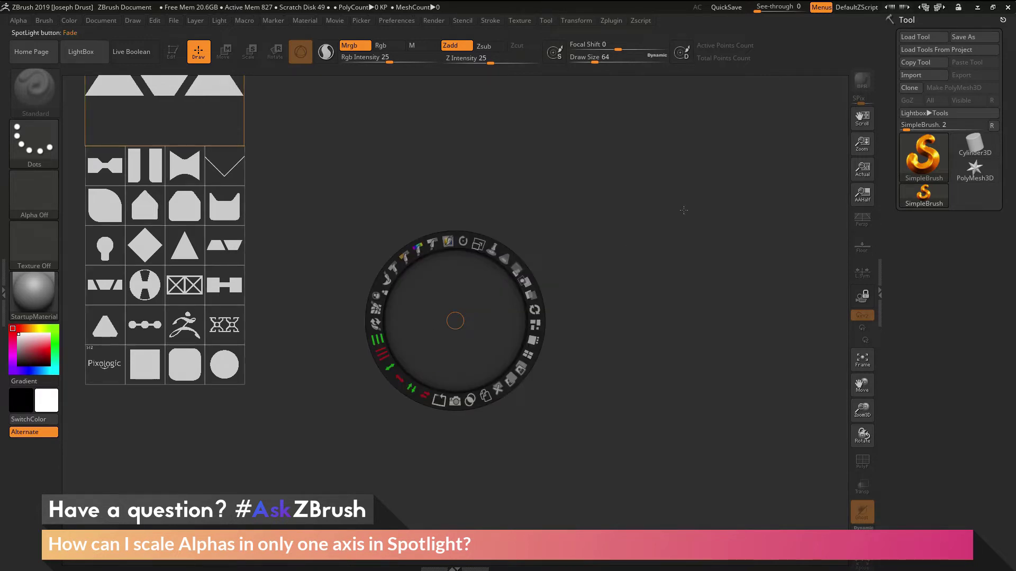
left_click_drag(619, 193, 611, 297)
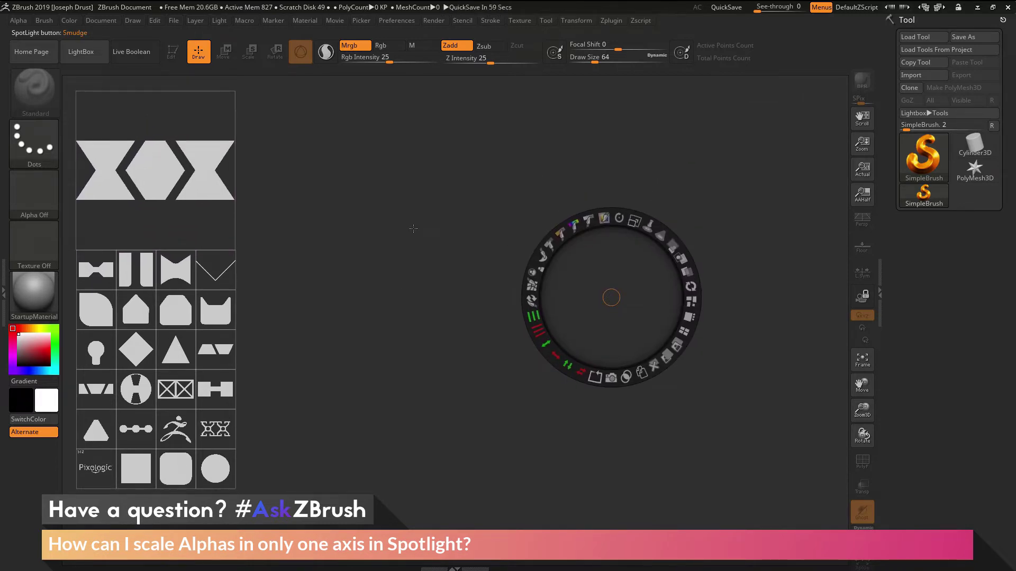
Move the large hexagon-and-chevron alpha out of the grid to the middle of the canvas and enlarge it uniformly.
left_click(151, 175)
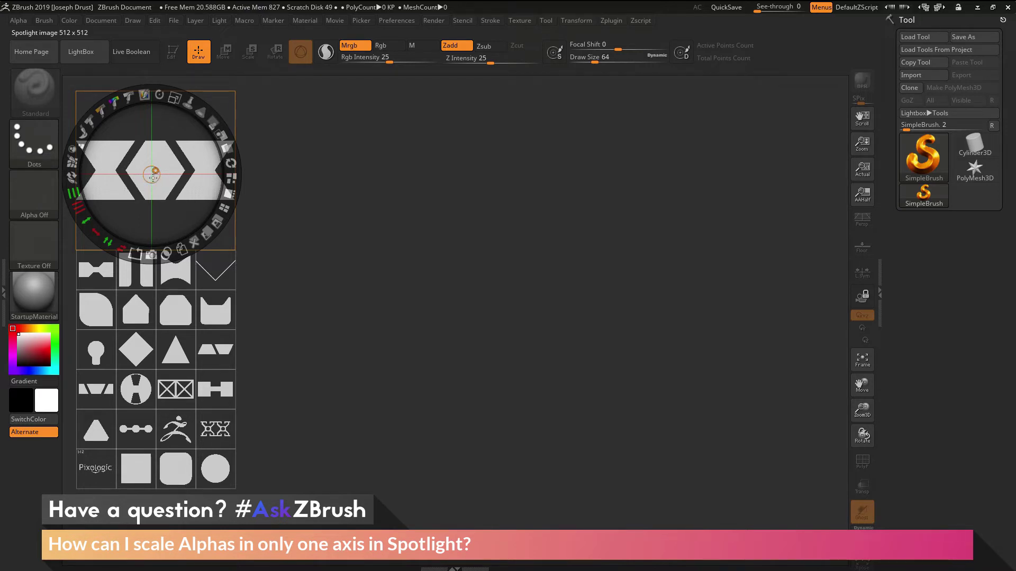
left_click_drag(153, 178, 158, 176)
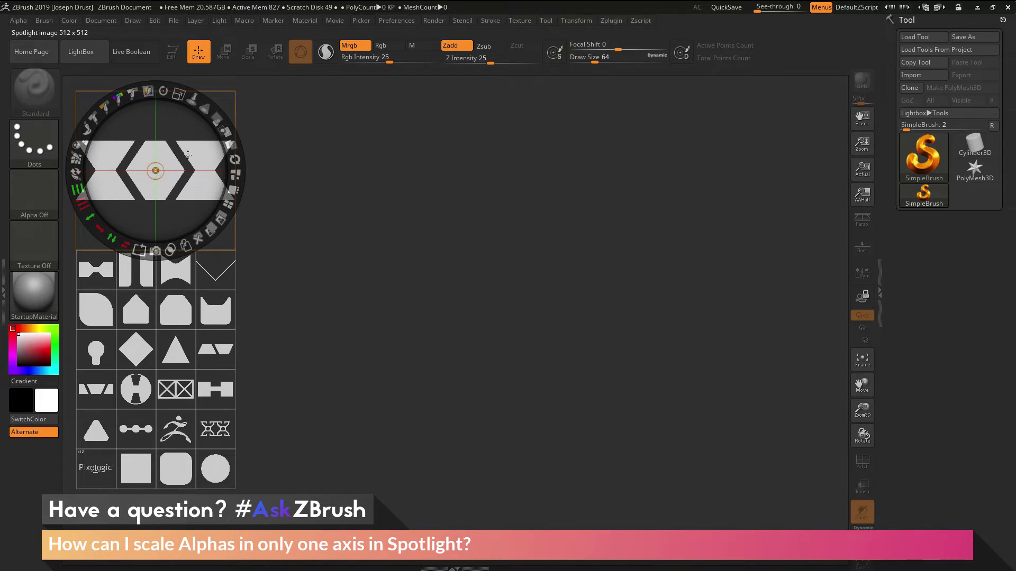
left_click_drag(188, 155, 514, 241)
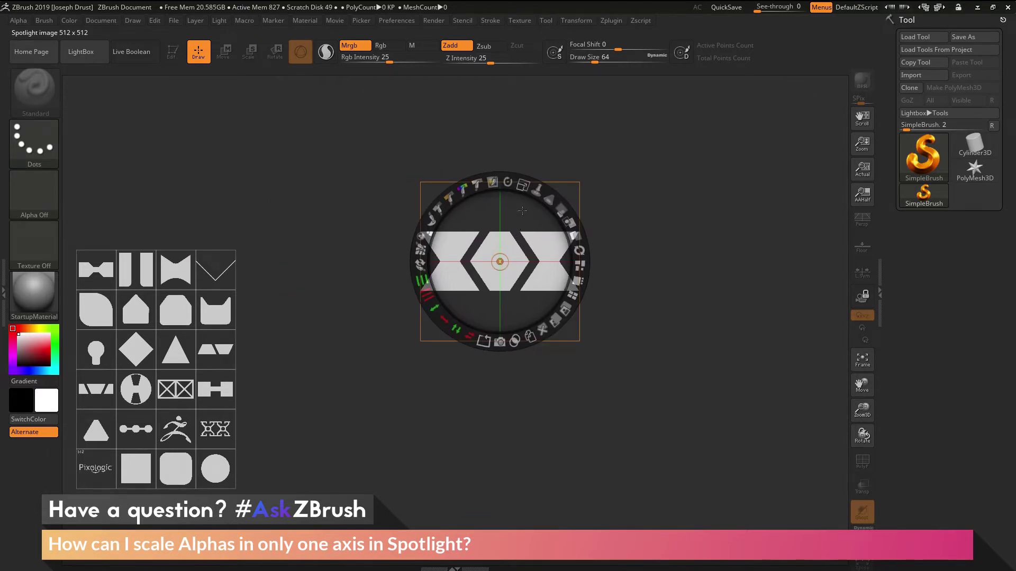
left_click_drag(521, 186, 555, 204)
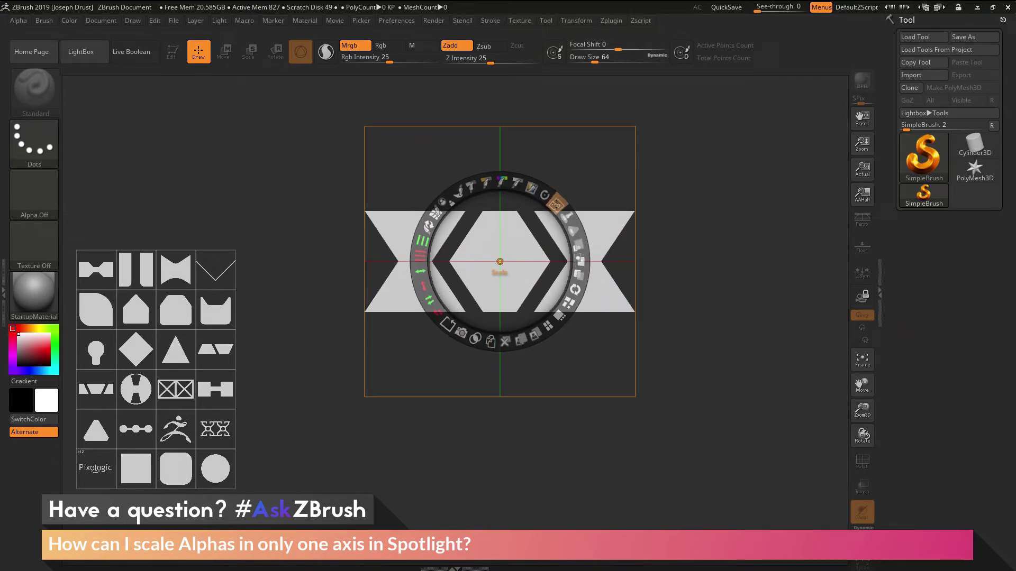
left_click_drag(555, 204, 517, 195)
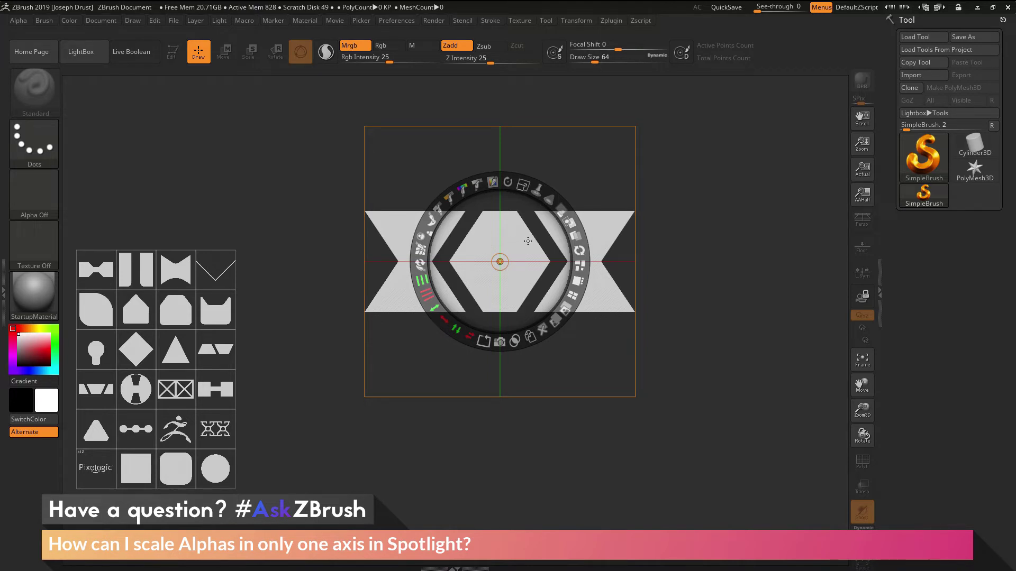
left_click_drag(523, 185, 611, 238)
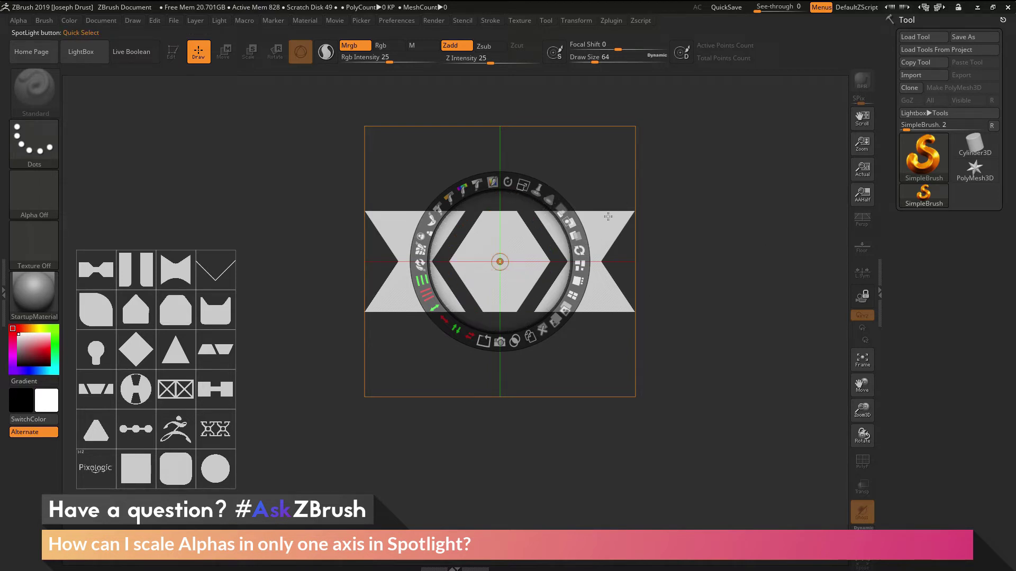
Scale the hexagon-and-chevron alpha one axis at a time, stretching its width into a wide banner and reducing its height.
key("ctrl")
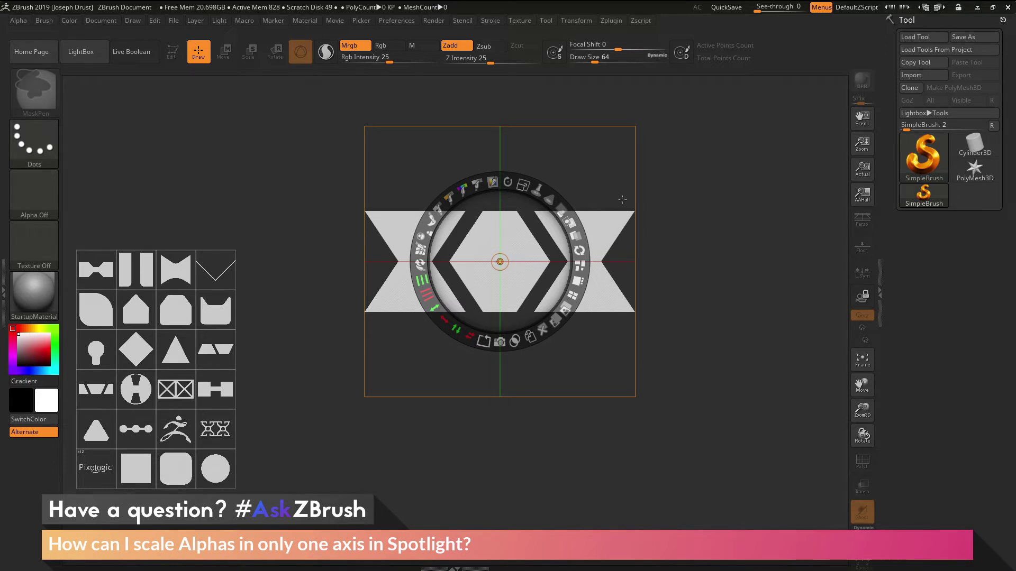
left_click_drag(622, 200, 614, 299)
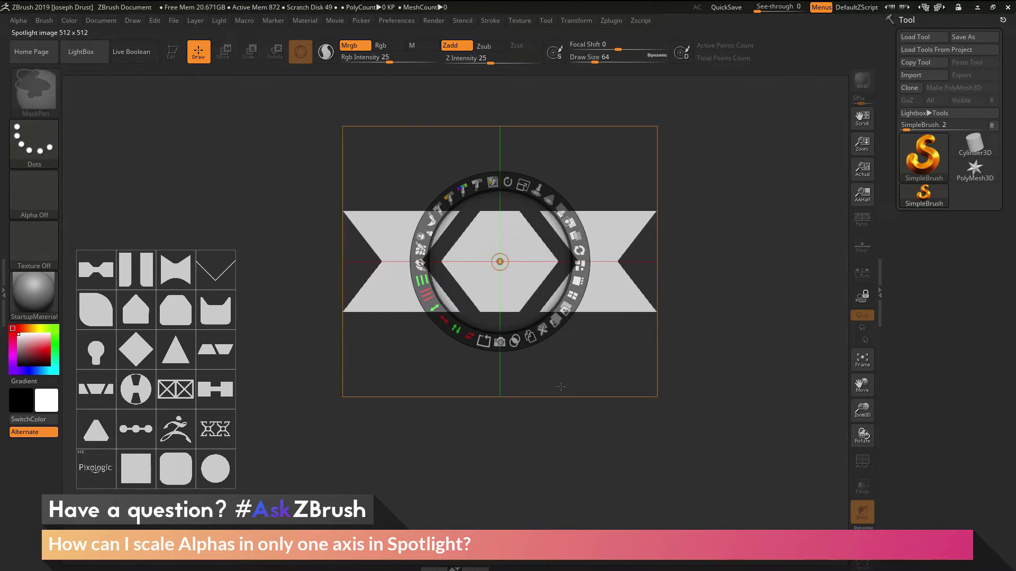
left_click_drag(563, 386, 544, 376)
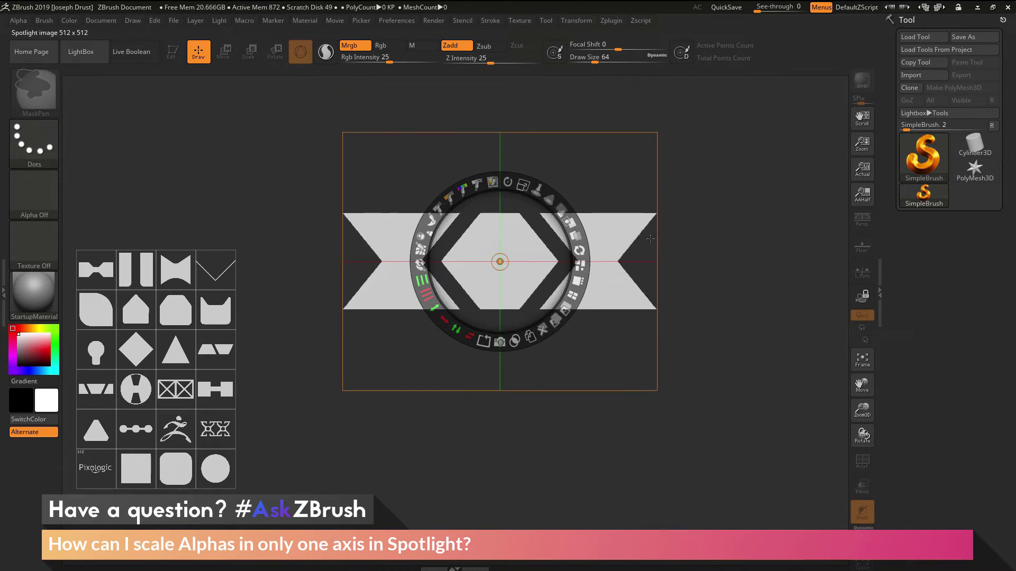
left_click_drag(653, 242, 661, 267)
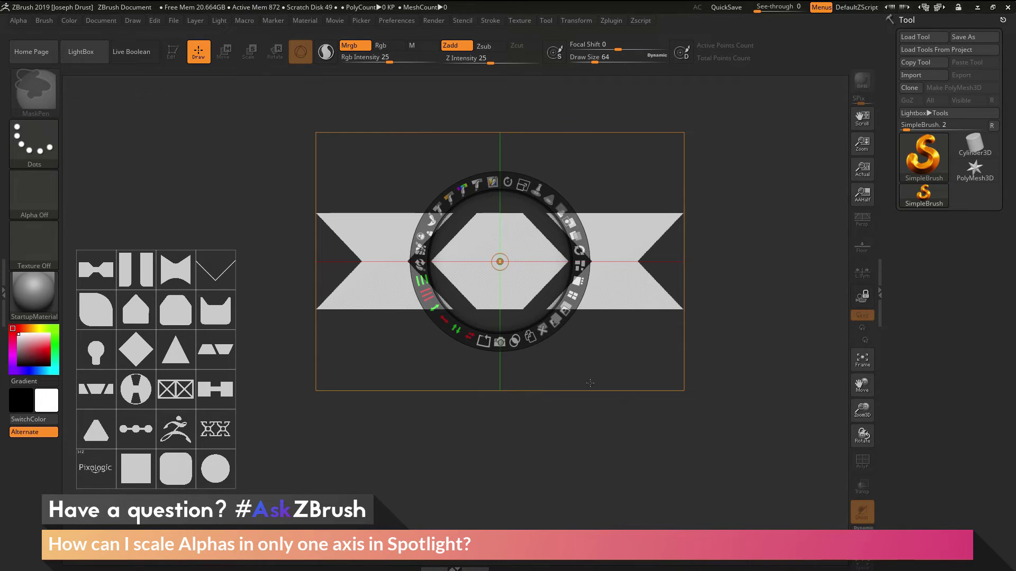
mouse_move(591, 382)
left_mouse_down()
mouse_move(629, 365)
mouse_move(584, 366)
left_mouse_up()
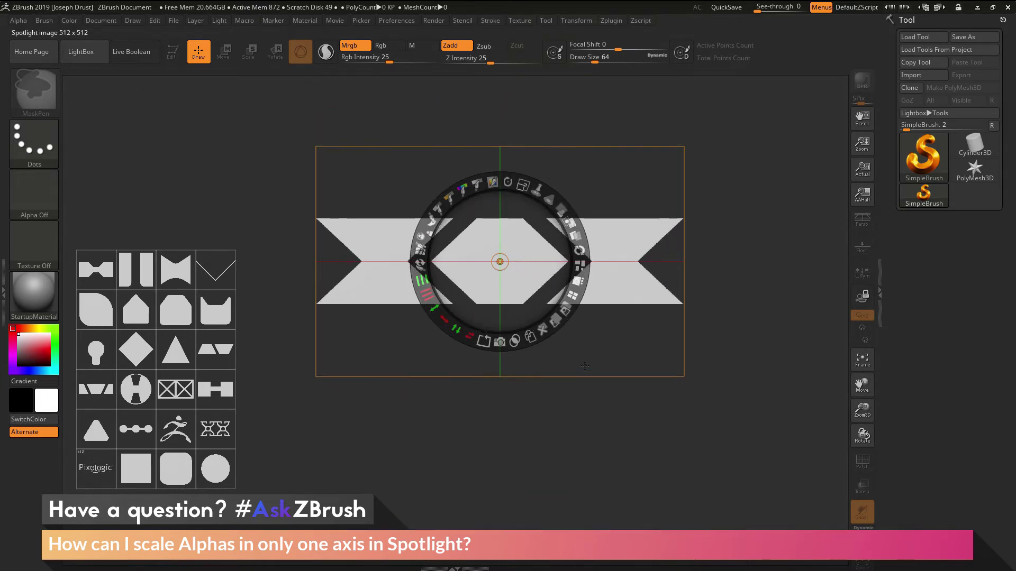
left_click_drag(681, 273, 568, 312)
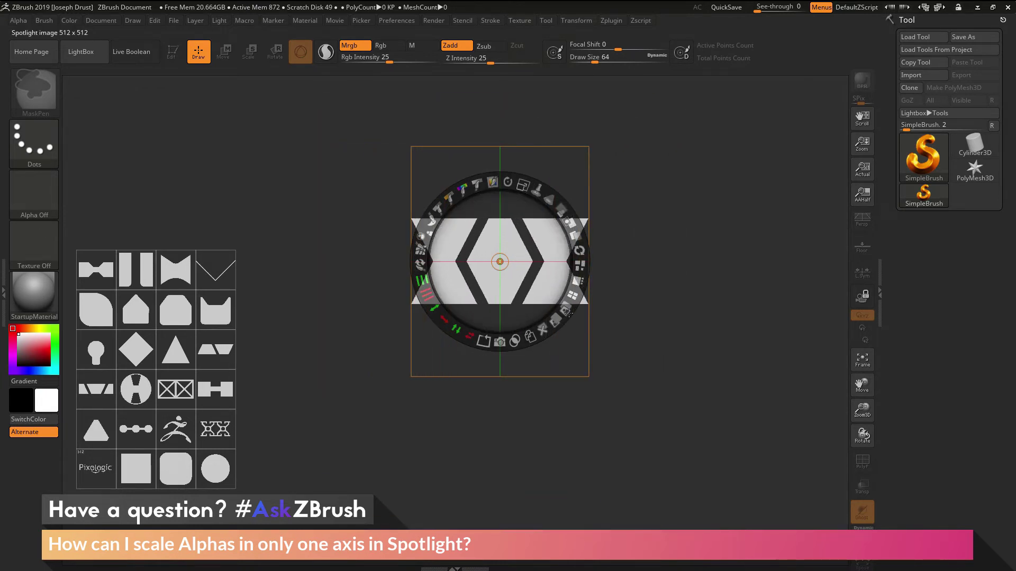
left_click_drag(547, 365, 695, 356)
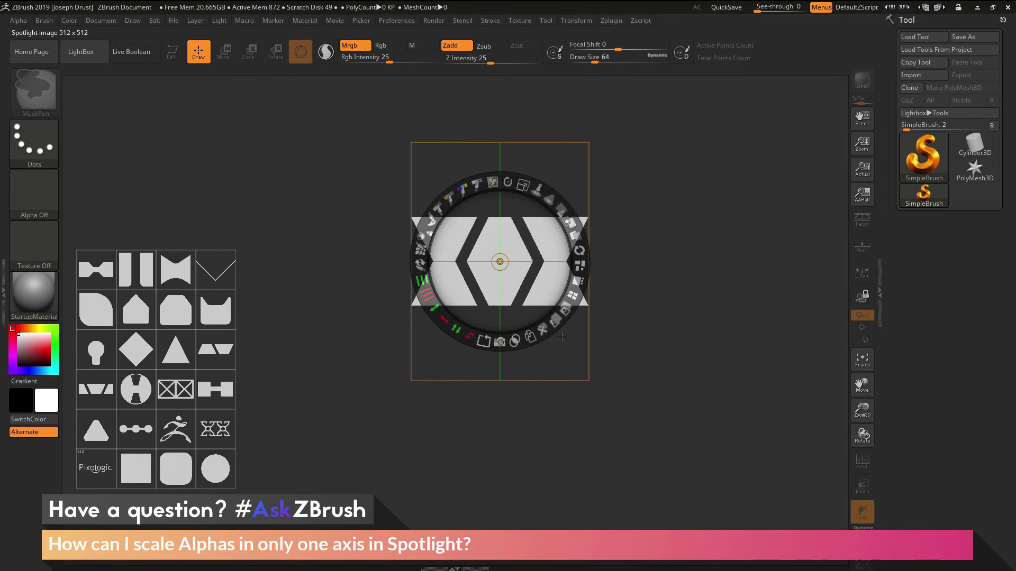
left_click_drag(584, 323, 696, 332)
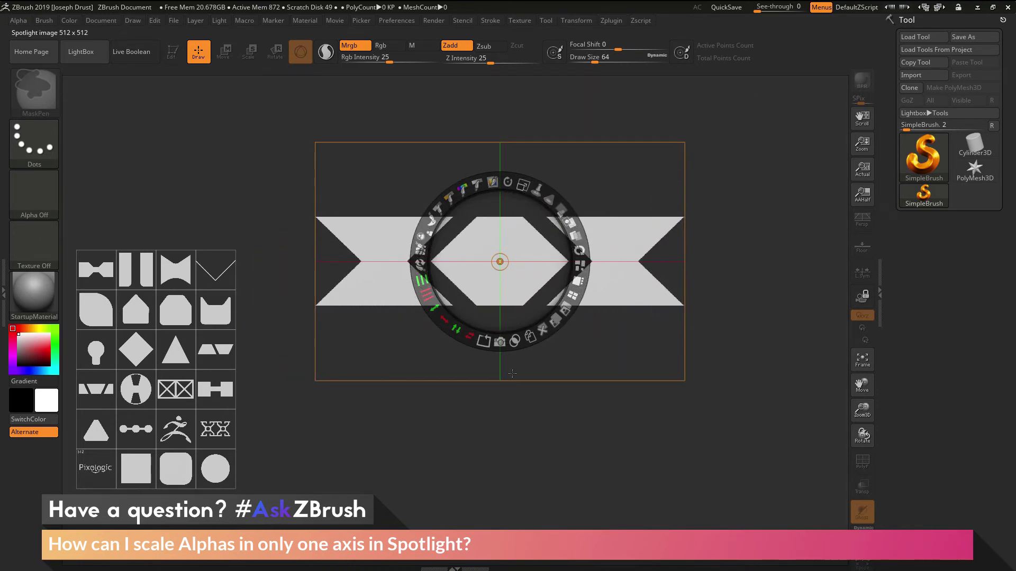
mouse_move(520, 376)
left_mouse_down()
mouse_move(521, 390)
mouse_move(523, 367)
left_mouse_up()
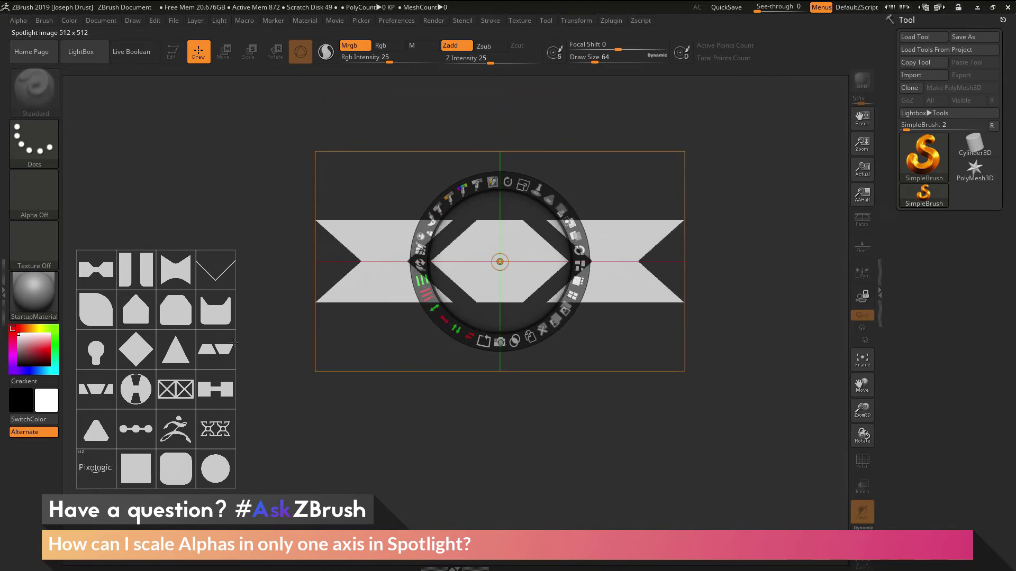
Move the sharp-cornered triangle alpha from the grid to below the hexagon banner and enlarge it uniformly.
left_click(174, 350)
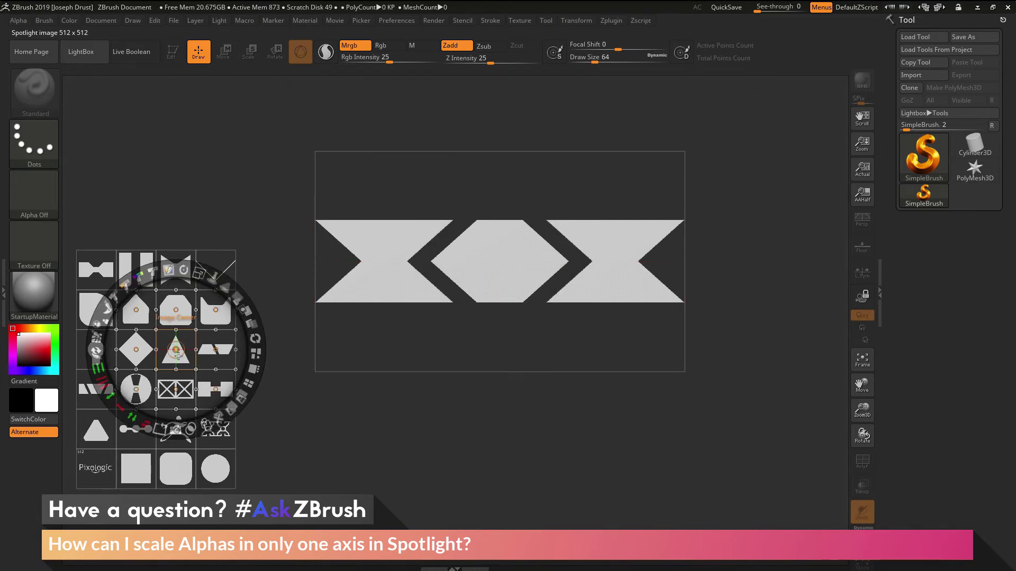
left_click_drag(178, 355, 497, 408)
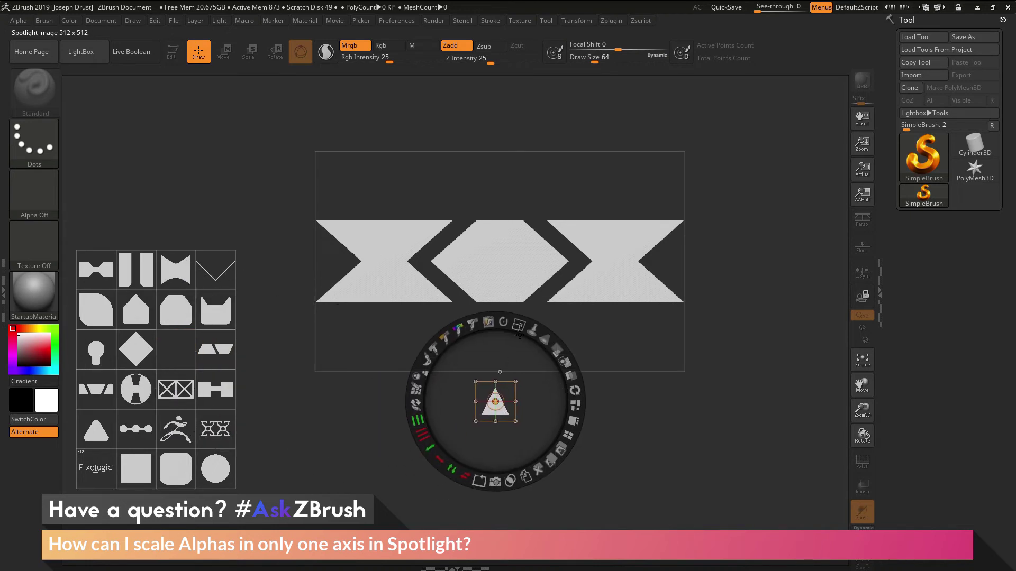
left_click_drag(517, 324, 567, 393)
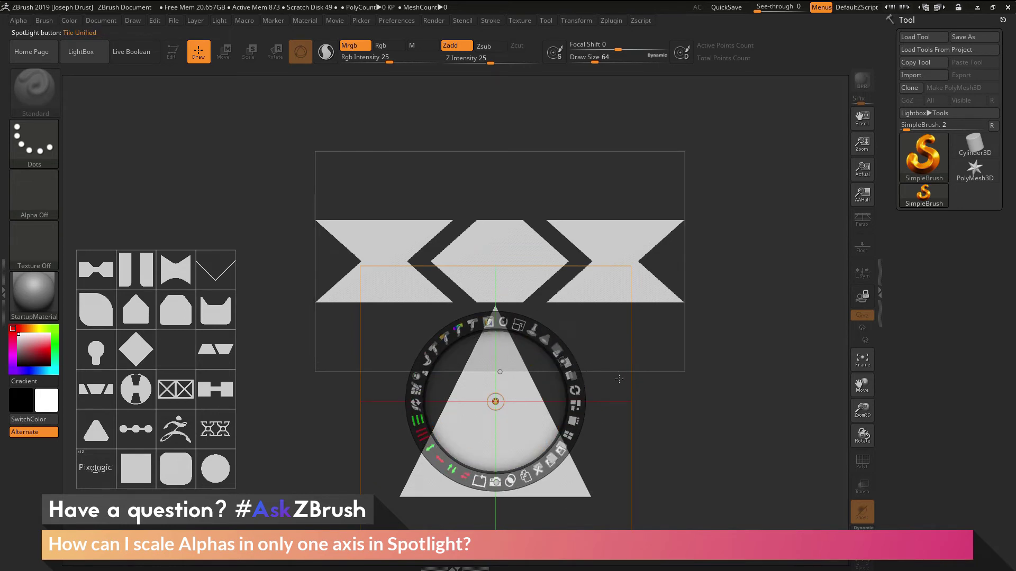
Reduce the triangle alpha's width and height on separate axes, and place it slightly enlarged above the grid of small alphas.
key("ctrl")
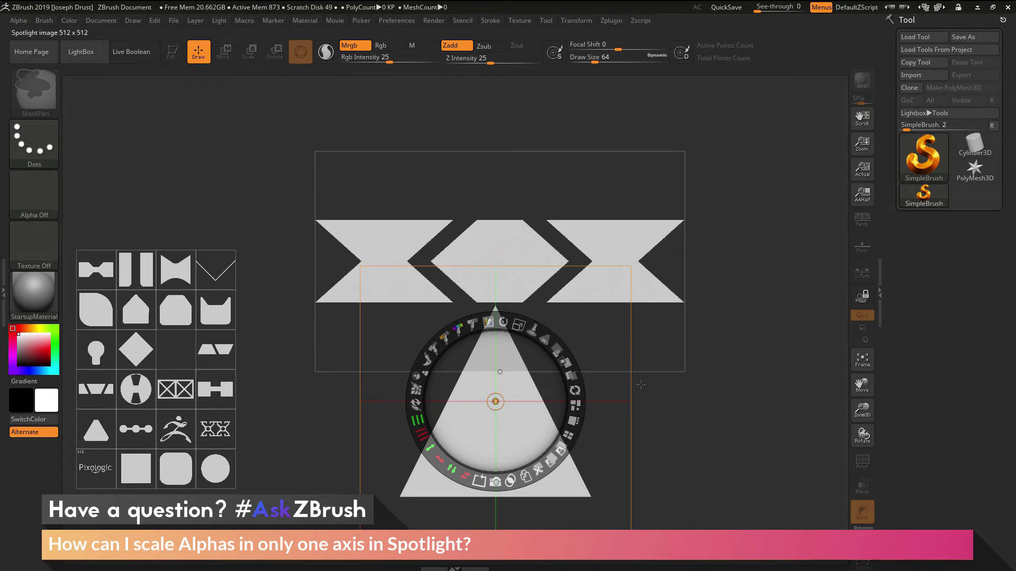
mouse_move(652, 382)
left_mouse_down("ctrl")
mouse_move(806, 381)
mouse_move(636, 381)
mouse_move(751, 381)
mouse_move(651, 381)
left_mouse_up("ctrl")
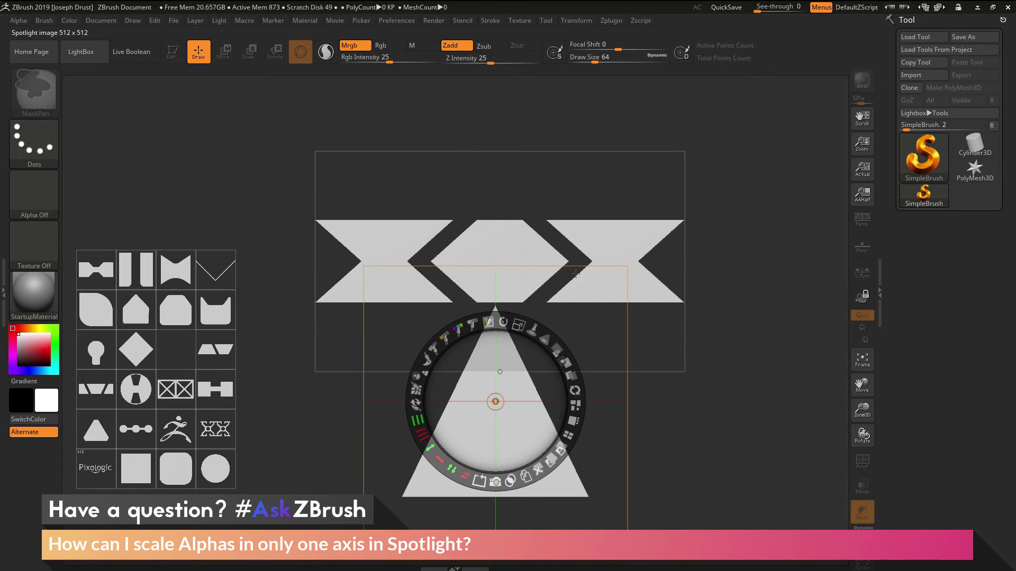
left_click_drag(580, 274, 581, 442, "ctrl")
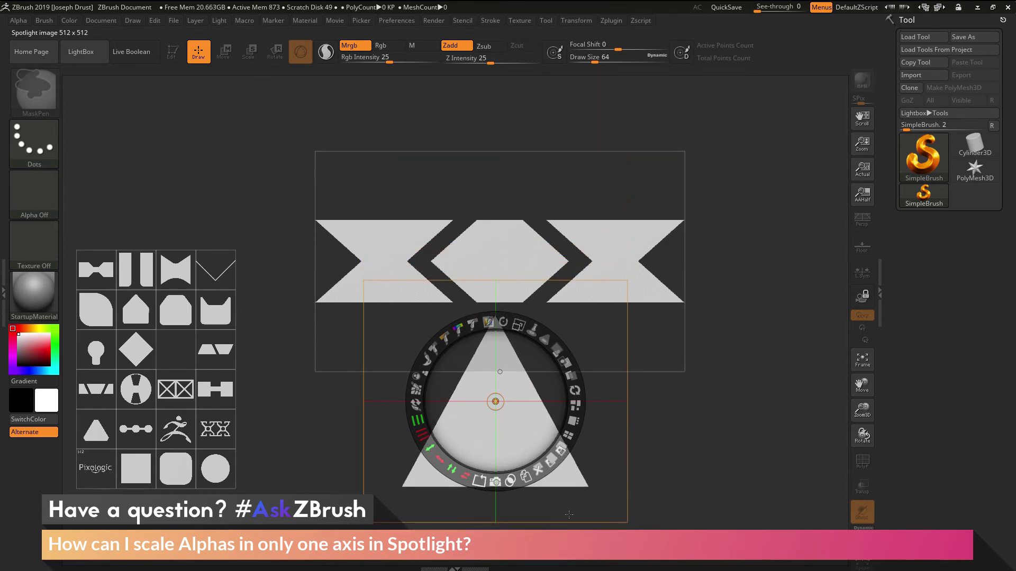
left_click_drag(568, 514, 620, 364, "ctrl")
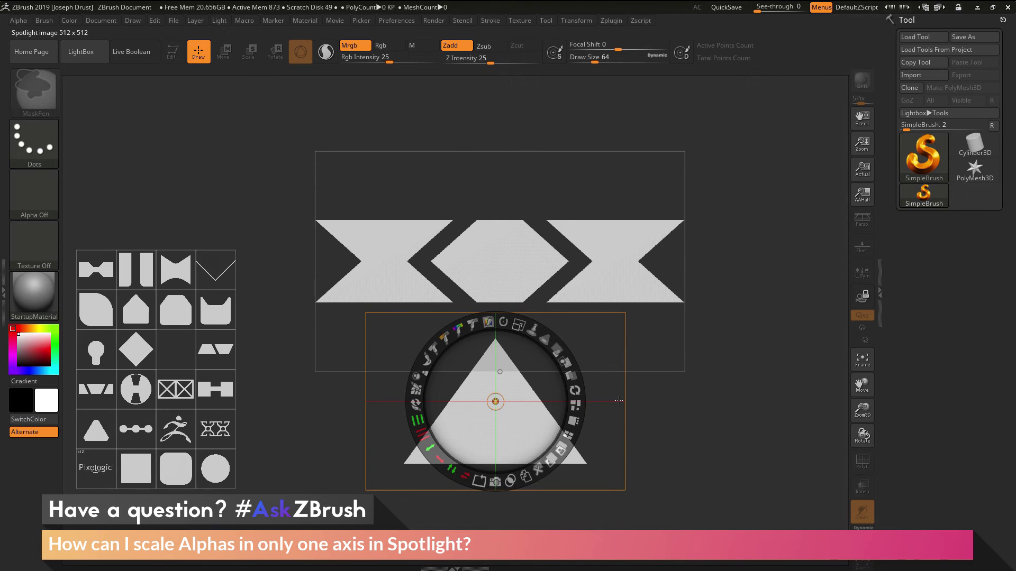
left_click_drag(615, 388, 507, 300, "ctrl")
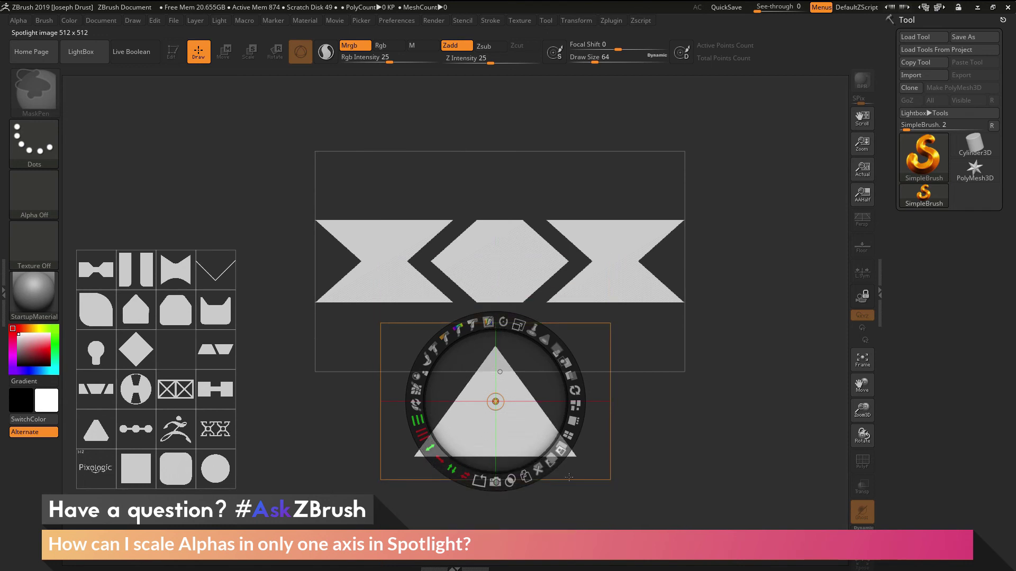
mouse_move(574, 471)
left_mouse_down("ctrl")
mouse_move(547, 469)
mouse_move(622, 464)
mouse_move(538, 461)
mouse_move(651, 460)
mouse_move(561, 459)
left_mouse_up("ctrl")
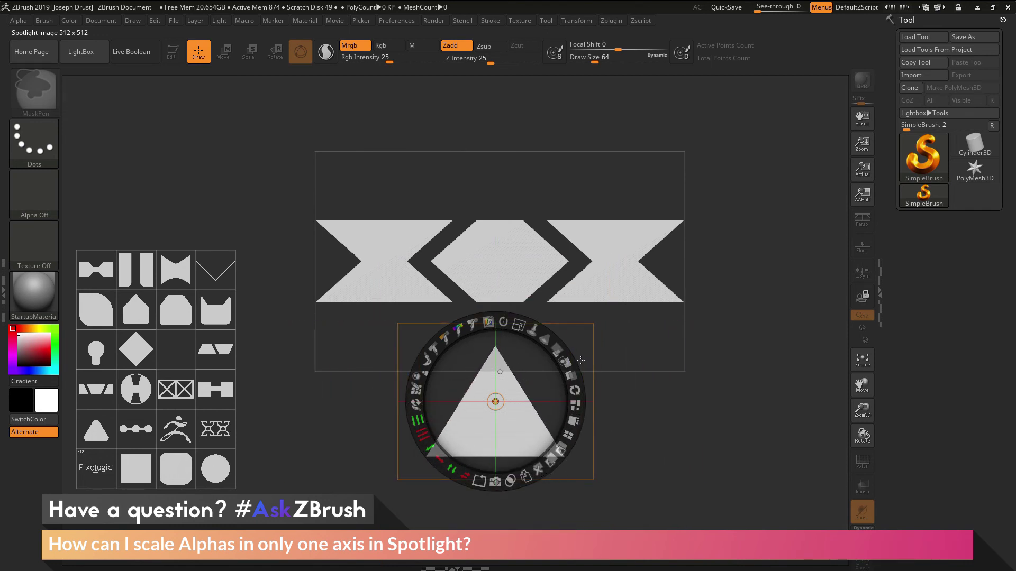
mouse_move(567, 329)
left_mouse_down("ctrl")
mouse_move(661, 328)
mouse_move(550, 330)
left_mouse_up("ctrl")
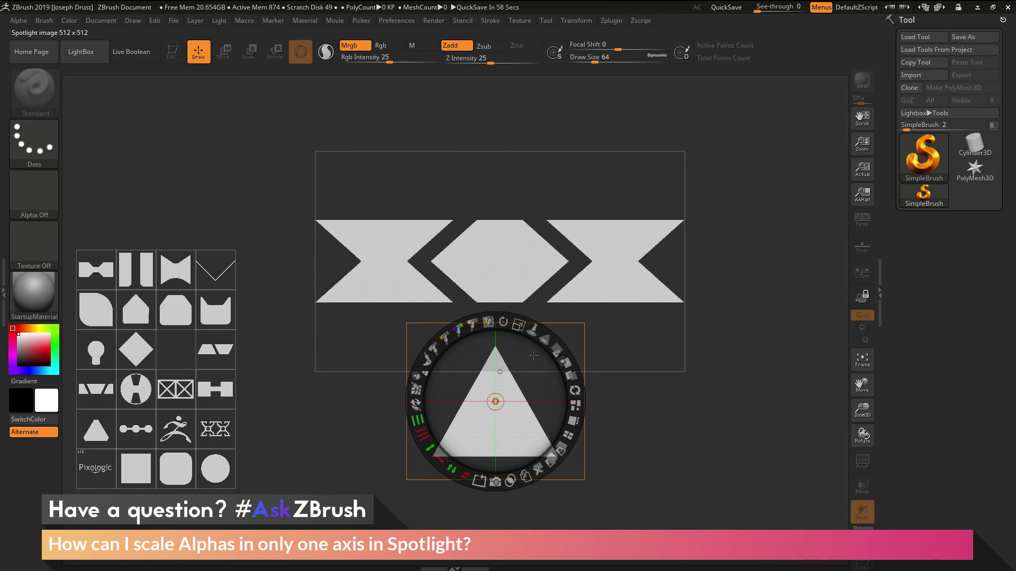
left_click_drag(519, 324, 246, 142)
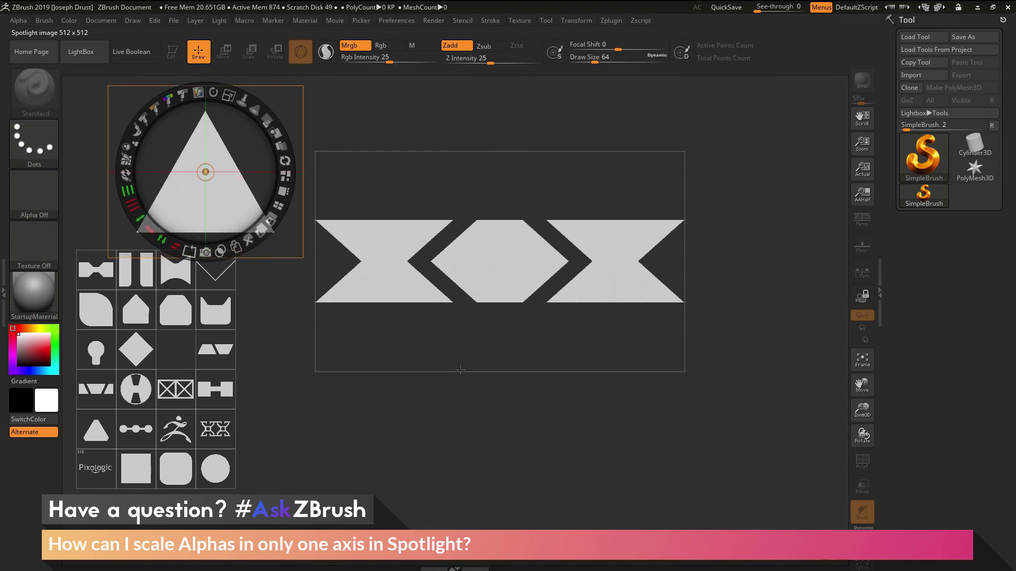